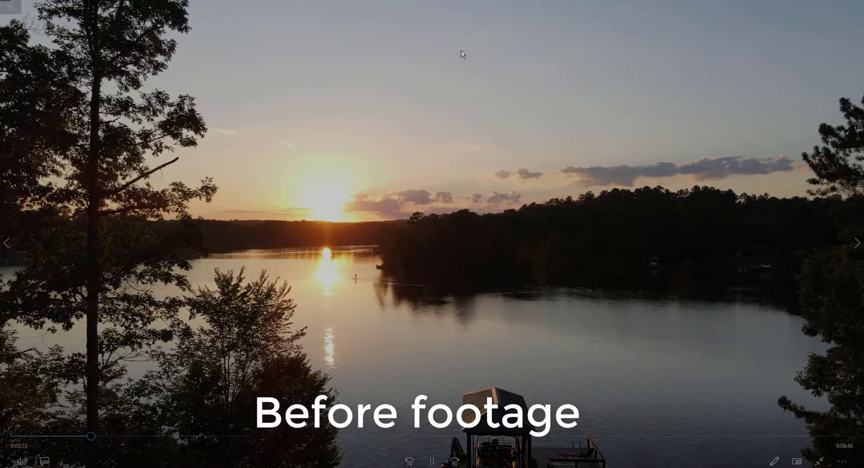
{"action": "mouse_move", "coordinate": [431, 63]}
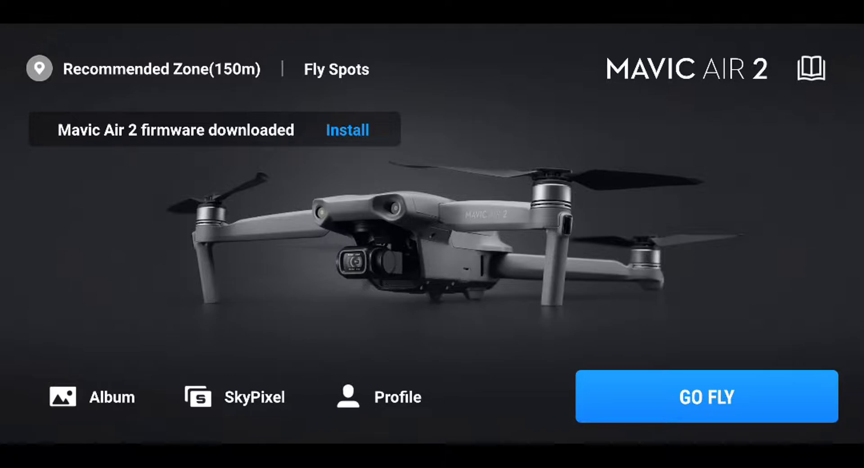
- Enter the drone's live view and review its camera settings, from video format and color through white balance and storage
{"action": "left_click", "coordinate": [707, 397]}
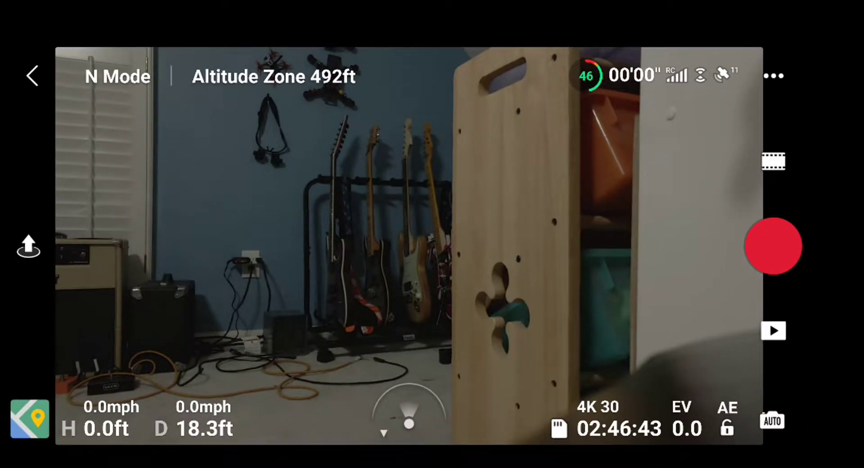
{"action": "left_click", "coordinate": [773, 76]}
{"action": "left_click", "coordinate": [487, 80]}
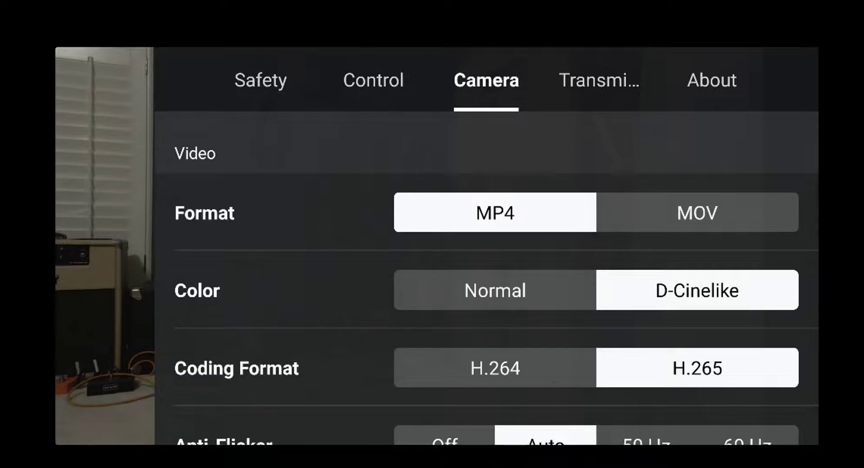
{"action": "scroll", "coordinate": [486, 288], "scroll_direction": "down", "scroll_amount": 5}
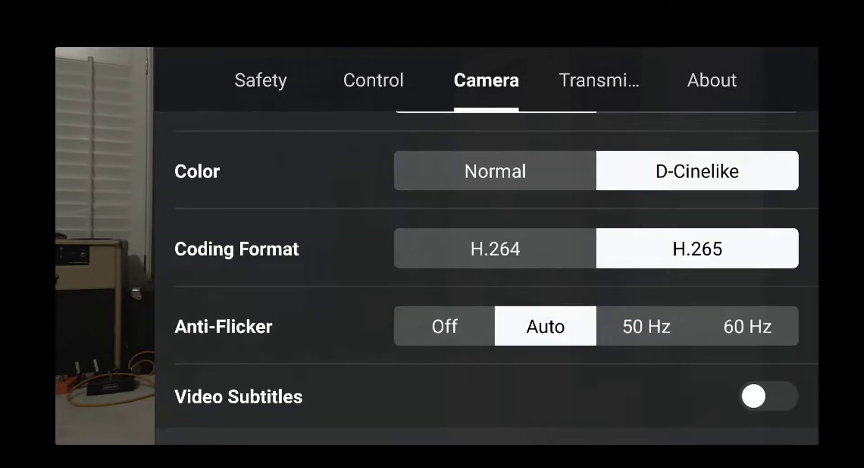
{"action": "scroll", "coordinate": [486, 288], "scroll_direction": "down", "scroll_amount": 5}
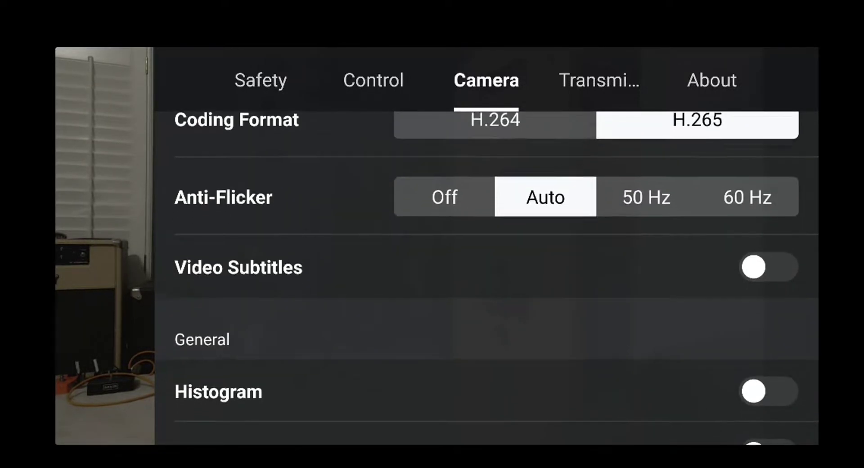
{"action": "scroll", "coordinate": [487, 288], "scroll_direction": "down", "scroll_amount": 3}
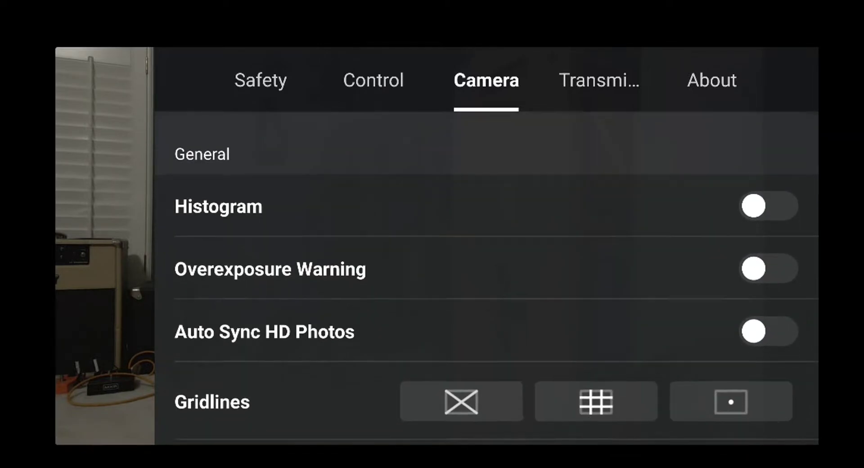
{"action": "scroll", "coordinate": [486, 279], "scroll_direction": "down", "scroll_amount": 3}
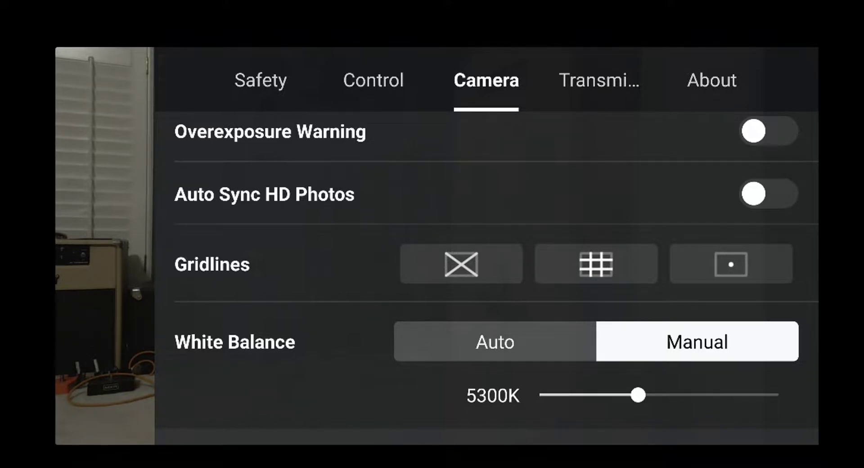
{"action": "scroll", "coordinate": [486, 280], "scroll_direction": "down", "scroll_amount": 4}
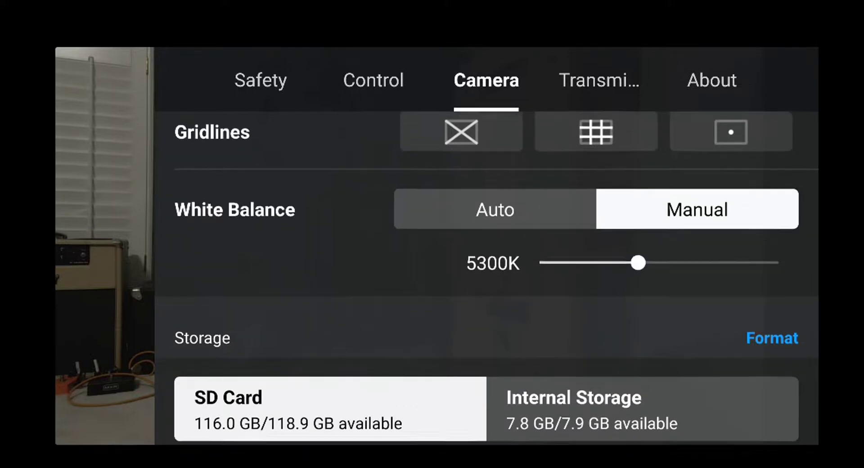
{"action": "scroll", "coordinate": [486, 279], "scroll_direction": "down", "scroll_amount": 8}
{"action": "scroll", "coordinate": [486, 279], "scroll_direction": "up", "scroll_amount": 1}
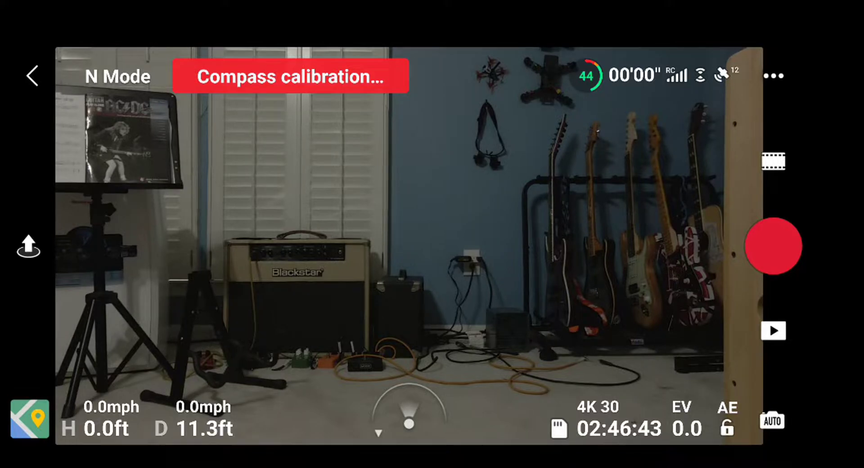
- Set the camera's video color profile to Normal and return to the live view
{"action": "left_click", "coordinate": [774, 76]}
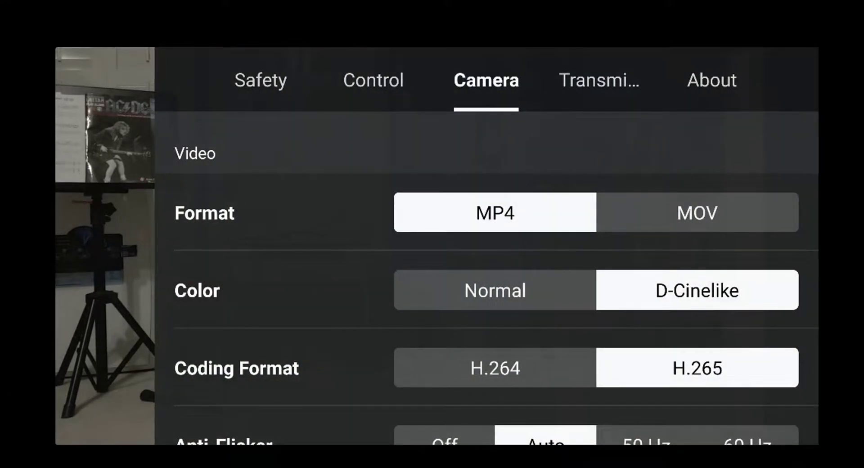
{"action": "left_click", "coordinate": [495, 291]}
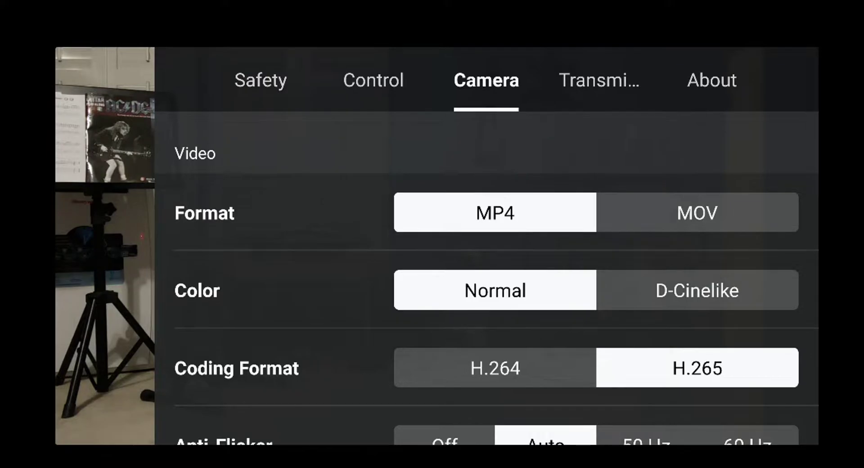
{"action": "left_click", "coordinate": [105, 246]}
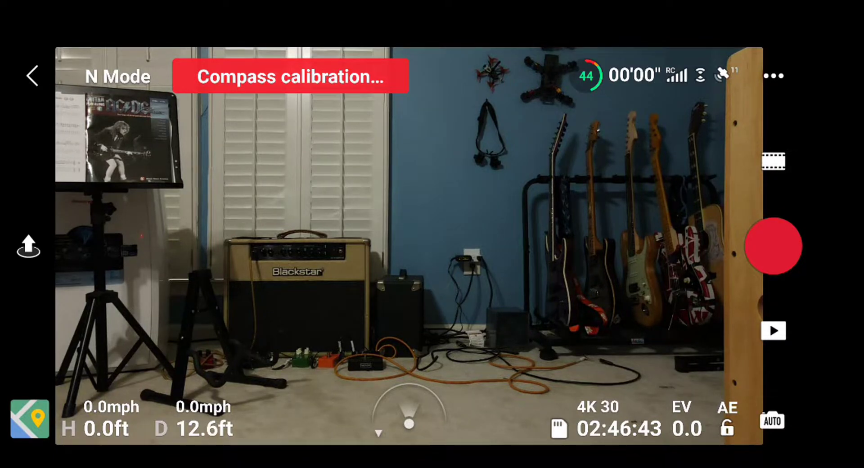
- Set the video color profile to D-Cinelike, check the live view, and reopen the camera settings
{"action": "left_click", "coordinate": [774, 76]}
{"action": "left_click", "coordinate": [697, 290]}
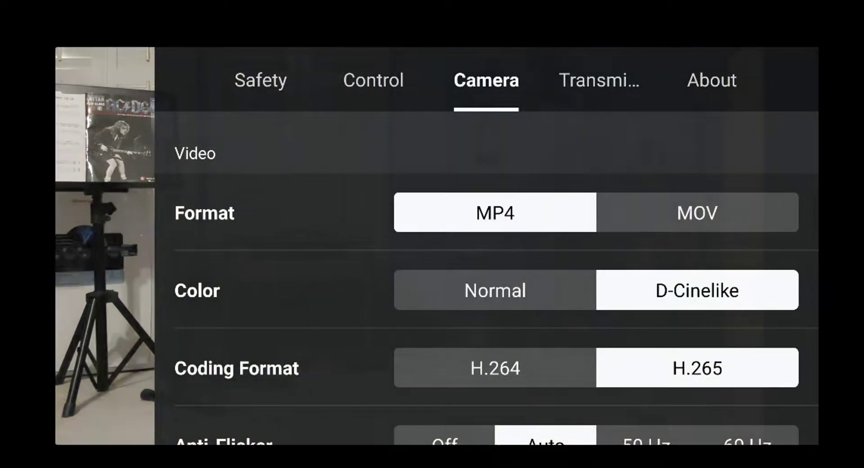
{"action": "left_click", "coordinate": [105, 246]}
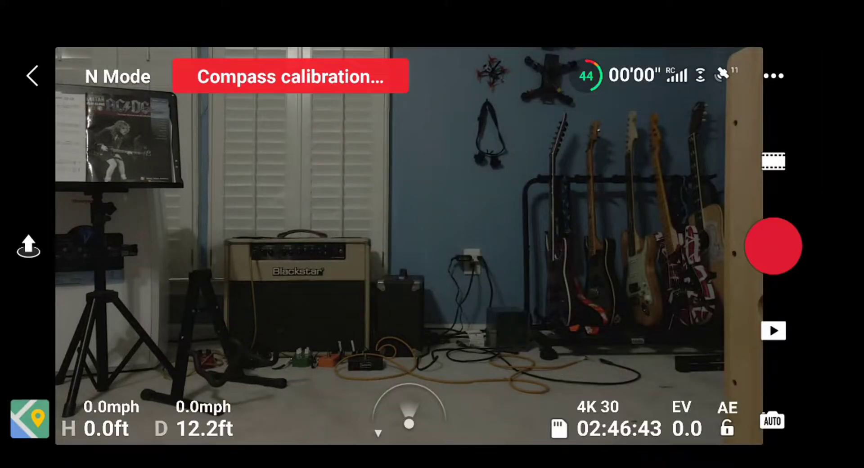
{"action": "left_click", "coordinate": [774, 76]}
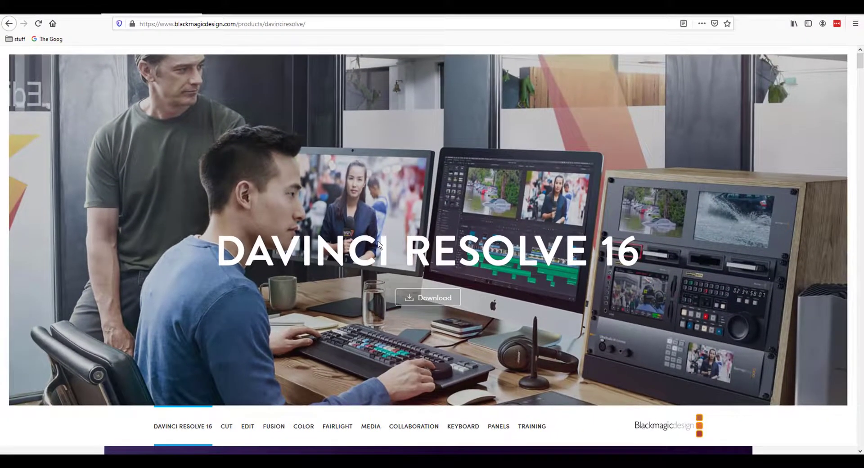
- Download the free DaVinci Resolve 16 for Windows from the Blackmagic Design product page
{"action": "left_click", "coordinate": [435, 299]}
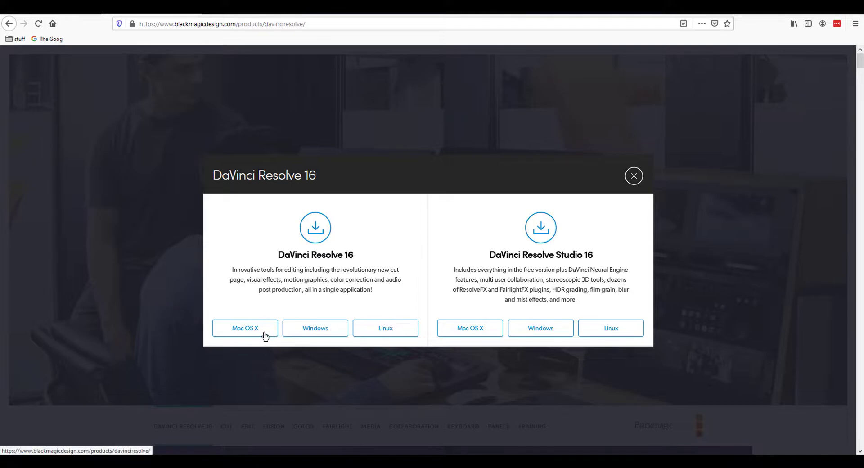
{"action": "left_click", "coordinate": [322, 333]}
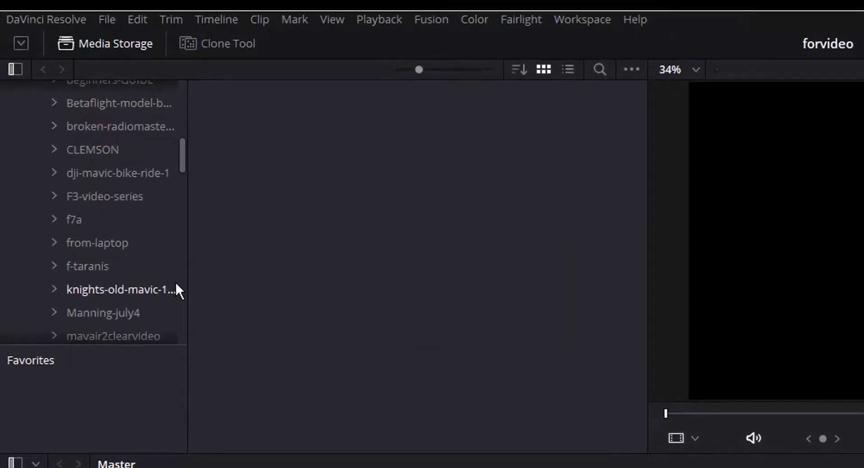
- Switch to DaVinci Resolve and browse the Media Storage folders with the folder list temporarily widened
{"action": "left_click_drag", "start_coordinate": [214, 318], "coordinate": [372, 328]}
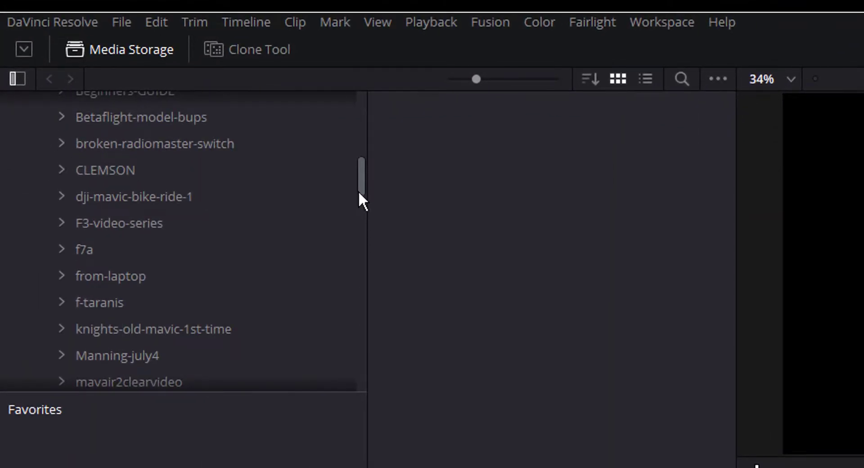
{"action": "scroll", "coordinate": [362, 180], "scroll_direction": "up", "scroll_amount": 2}
{"action": "left_click_drag", "start_coordinate": [359, 155], "coordinate": [364, 243]}
{"action": "left_click_drag", "start_coordinate": [364, 333], "coordinate": [257, 352]}
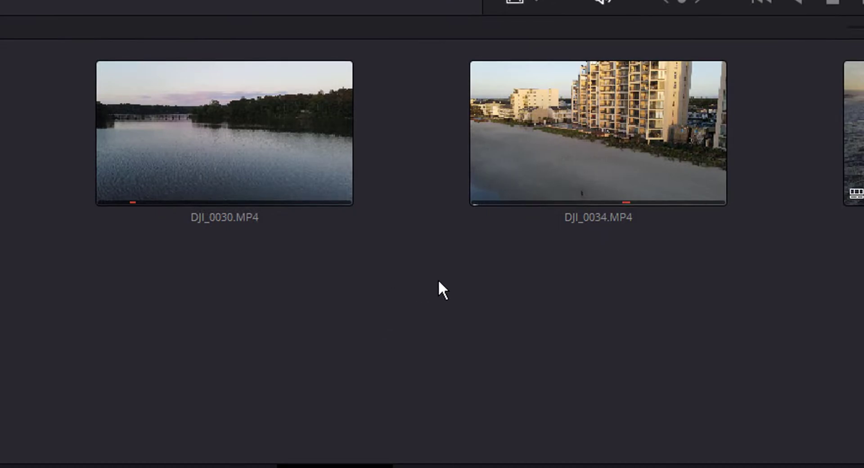
- Open the Import Media dialog for the media pool and close it without importing anything
{"action": "right_click", "coordinate": [434, 281]}
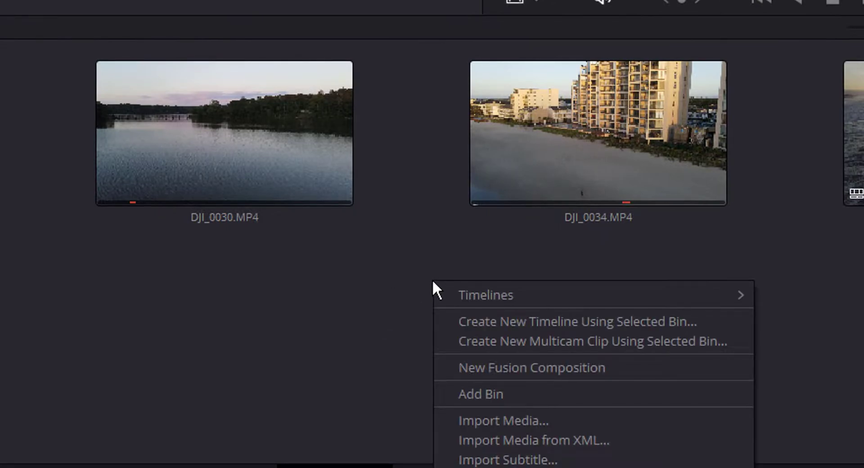
{"action": "left_click", "coordinate": [494, 420]}
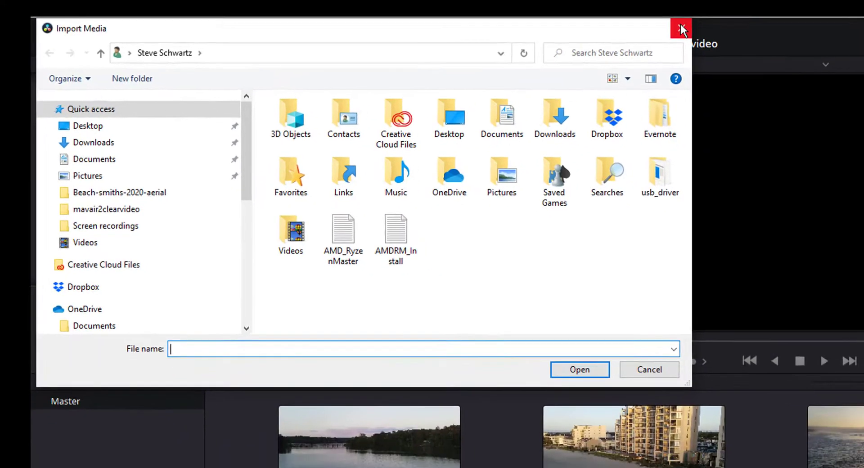
{"action": "left_click", "coordinate": [777, 34]}
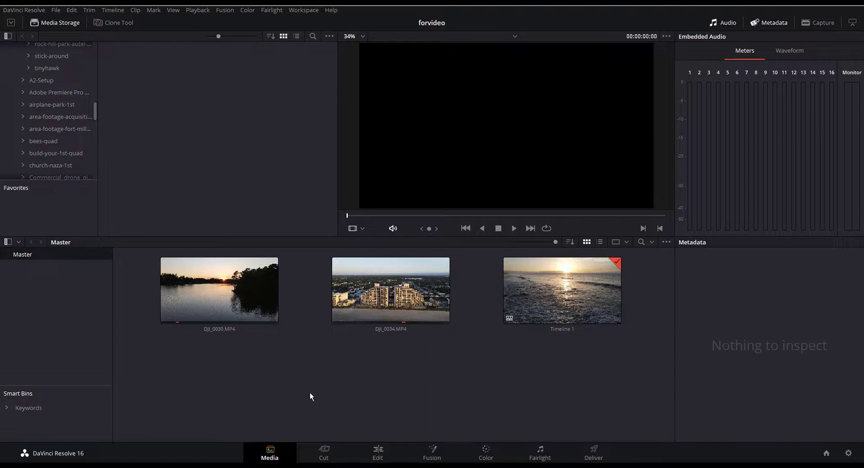
- On the Cut page, append the DJI_0034.MP4 clip to the end of Timeline 1
{"action": "left_click", "coordinate": [326, 453]}
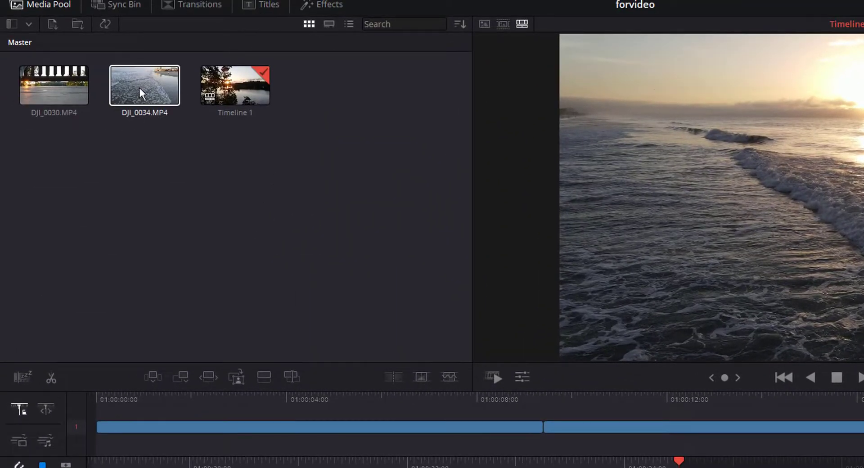
{"action": "left_click_drag", "start_coordinate": [138, 85], "coordinate": [587, 397]}
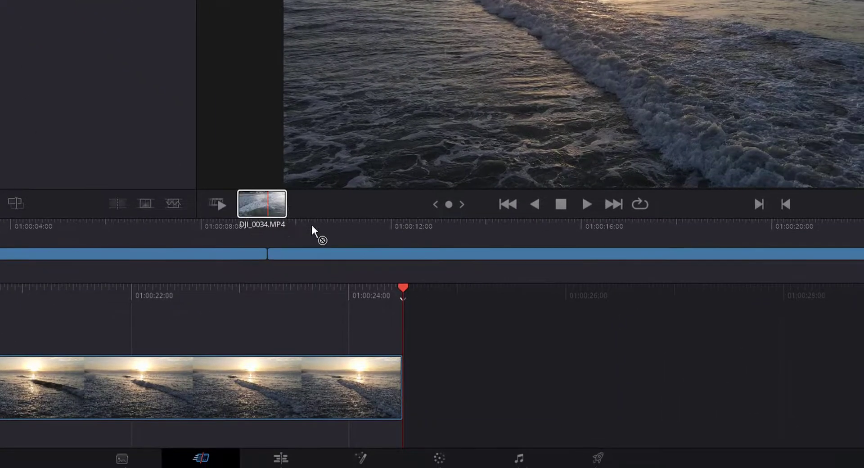
{"action": "left_click_drag", "start_coordinate": [312, 227], "coordinate": [442, 369]}
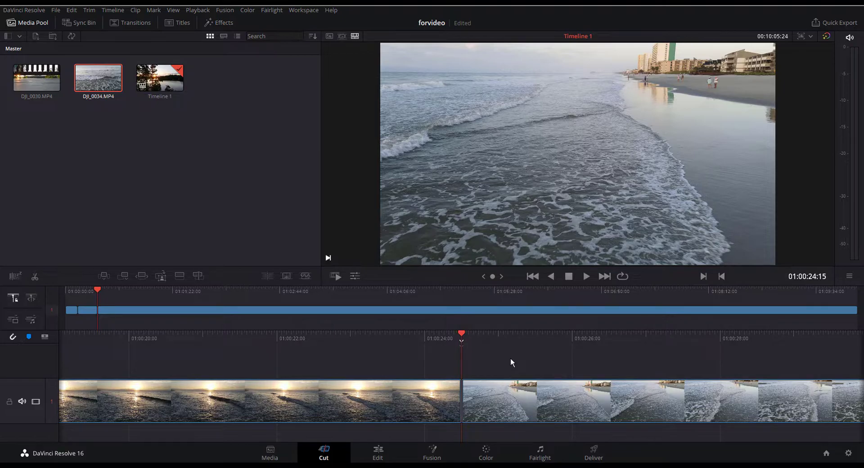
- Delete the newly appended DJI_0034.MP4 clip from the end of the timeline
{"action": "left_click", "coordinate": [516, 385]}
{"action": "key", "text": "Delete"}
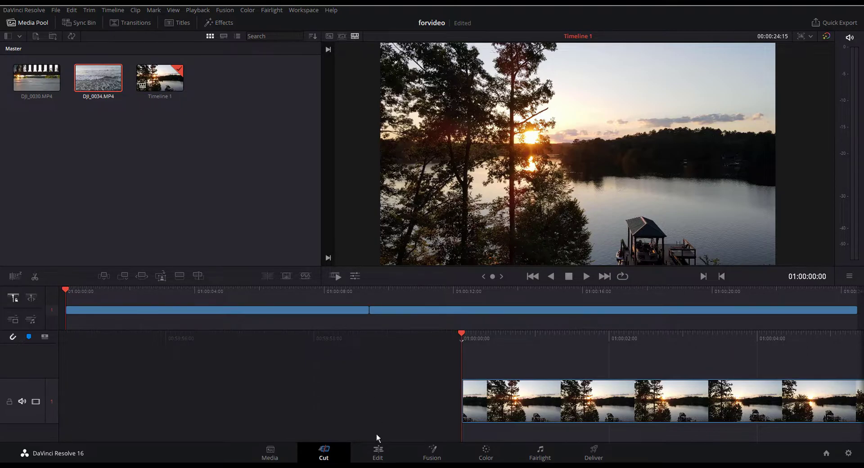
- On the Edit page, place DJI_0034.MP4 on Video 1 after a gap behind the existing clips and trim its start inward
{"action": "left_click", "coordinate": [380, 452]}
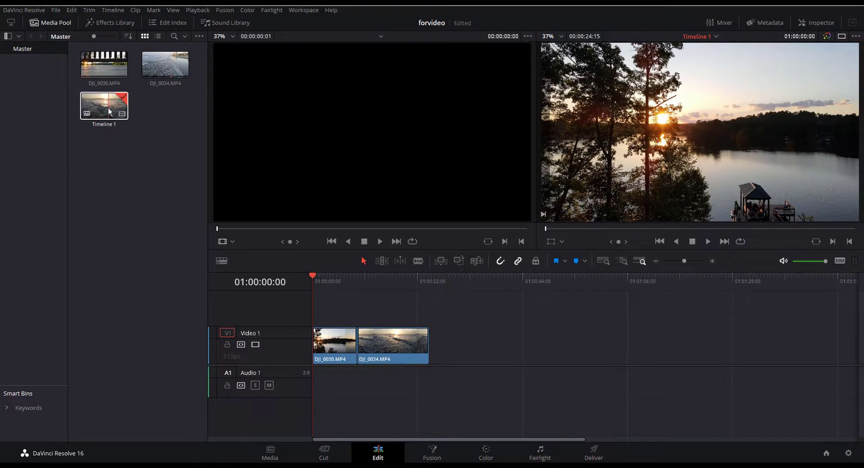
{"action": "left_click_drag", "start_coordinate": [161, 63], "coordinate": [459, 350]}
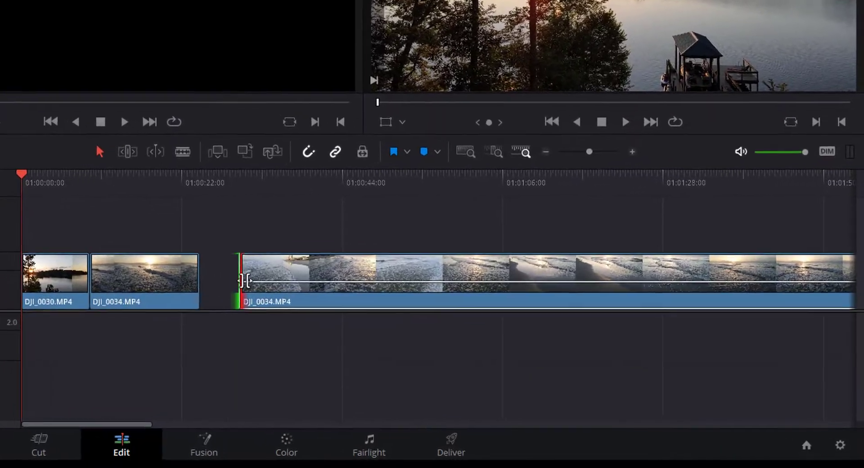
{"action": "left_click_drag", "start_coordinate": [244, 282], "coordinate": [282, 282]}
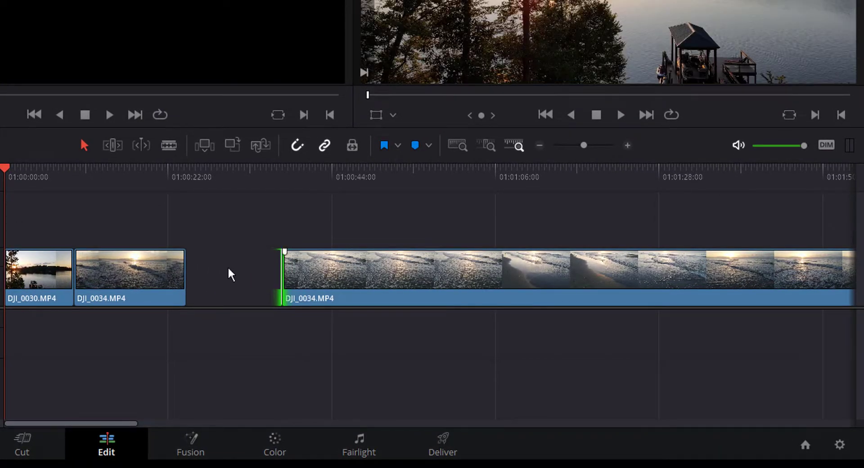
- Turn on dynamic trim mode and scrub the playhead through the new clip to about 01:01:06
{"action": "left_click", "coordinate": [142, 143]}
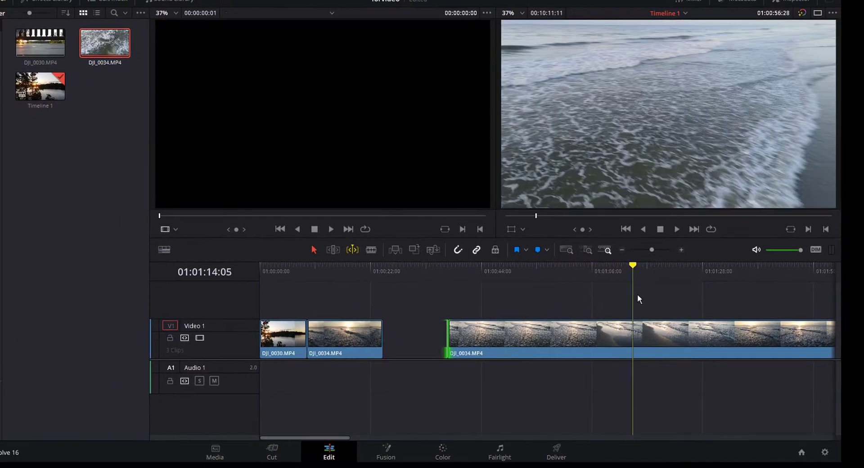
{"action": "left_click_drag", "start_coordinate": [637, 294], "coordinate": [596, 310]}
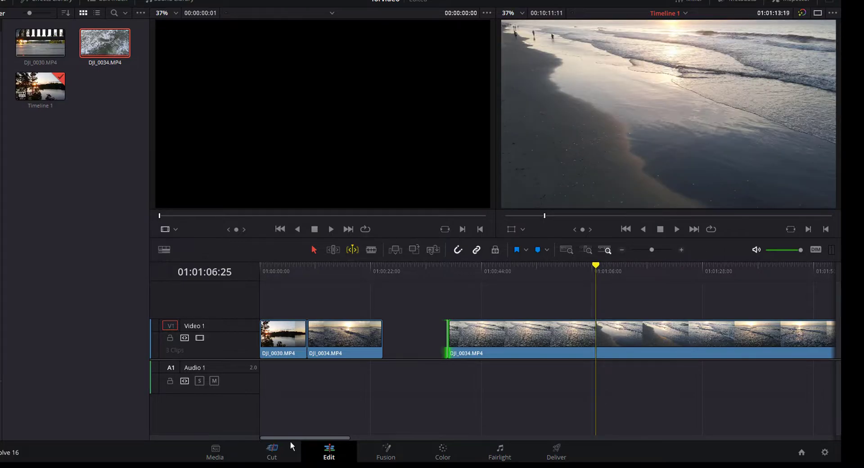
- Move the playhead to about 01:02:48 and split the new DJI_0034.MP4 clip there with the blade tool
{"action": "left_click_drag", "start_coordinate": [301, 437], "coordinate": [393, 434]}
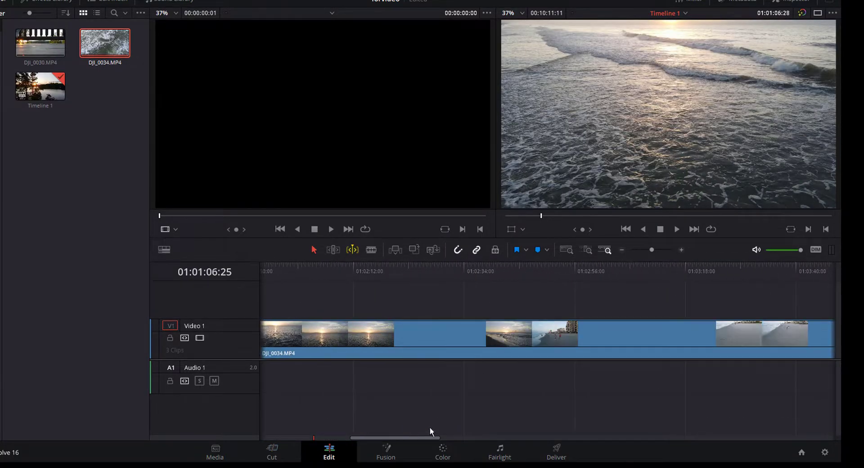
{"action": "left_click", "coordinate": [514, 266]}
{"action": "left_click_drag", "start_coordinate": [515, 267], "coordinate": [533, 274]}
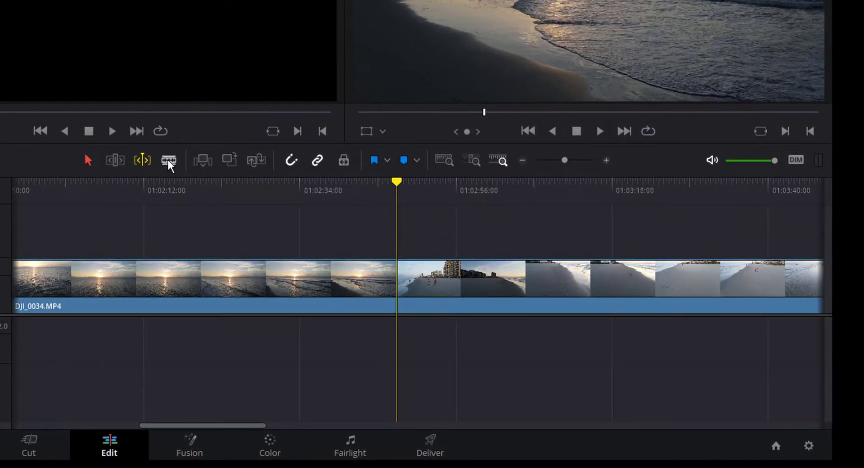
{"action": "left_click", "coordinate": [168, 161]}
{"action": "left_click", "coordinate": [396, 270]}
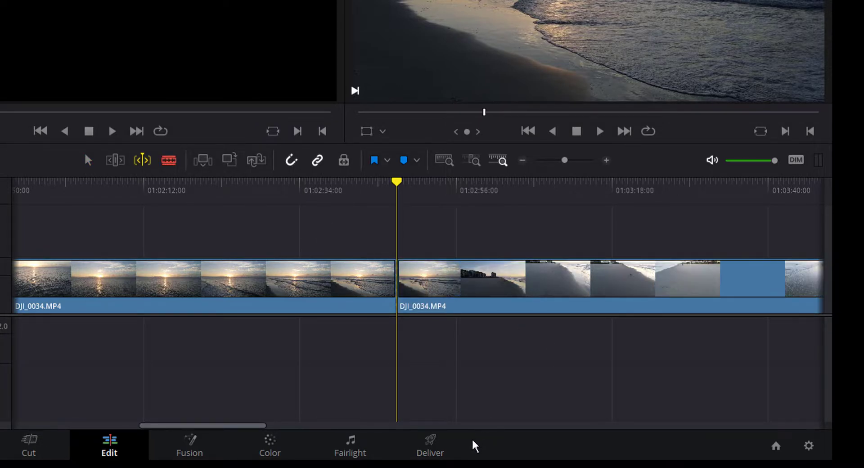
- Delete the DJI_0034.MP4 section after the split and trim the end of the remaining piece to about 01:02:27
{"action": "left_click", "coordinate": [88, 160]}
{"action": "left_click", "coordinate": [473, 290]}
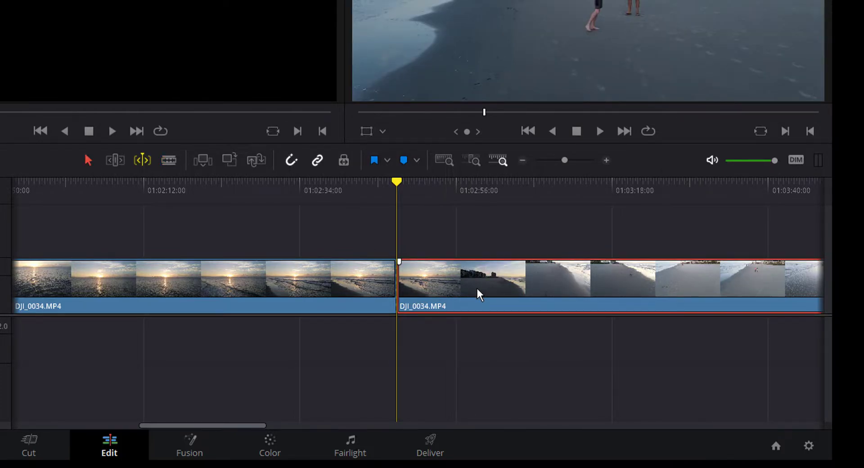
{"action": "key", "text": "Delete"}
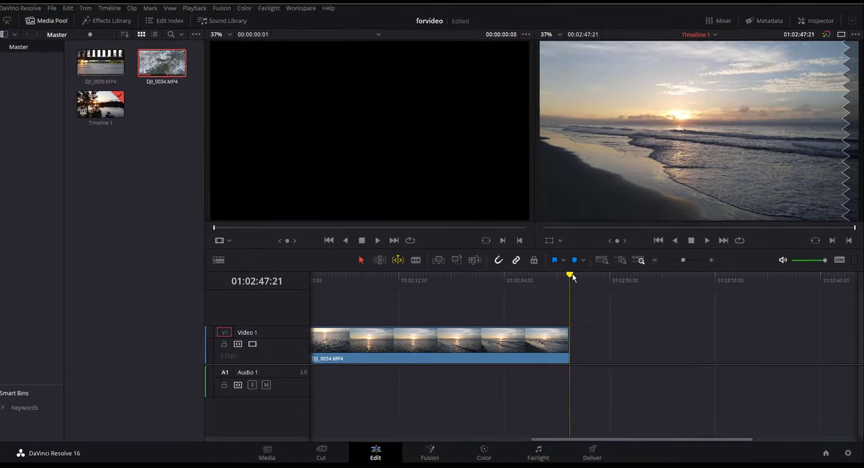
{"action": "left_click_drag", "start_coordinate": [569, 342], "coordinate": [471, 345]}
{"action": "scroll", "coordinate": [584, 425], "scroll_direction": "left", "scroll_amount": 3}
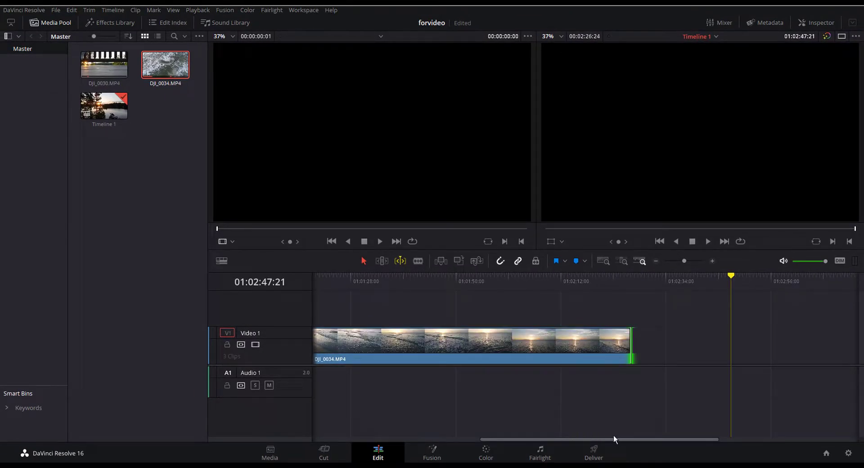
- Delete the separate DJI_0034.MP4 clip that sits behind the gap on Video 1
{"action": "left_click_drag", "start_coordinate": [614, 441], "coordinate": [477, 431]}
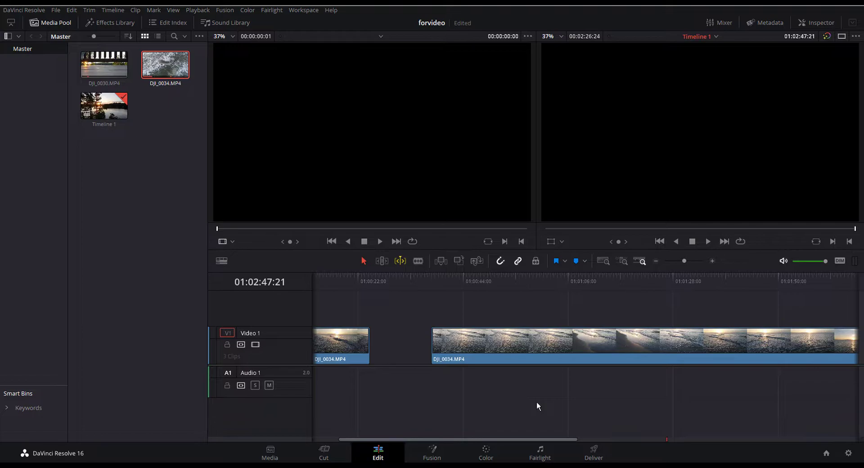
{"action": "left_click", "coordinate": [545, 343]}
{"action": "key", "text": "Delete"}
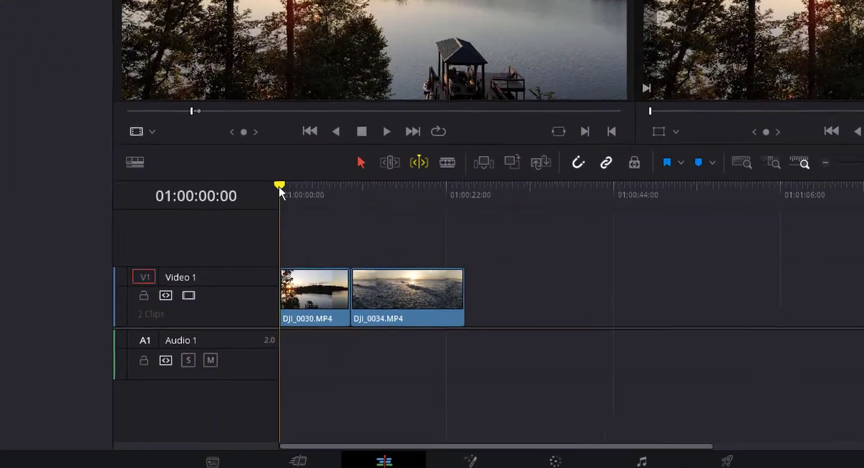
- Bring the first clip, DJI_0030.MP4, into the Color page and move the playhead to about 01:00:01:16
{"action": "left_click_drag", "start_coordinate": [315, 276], "coordinate": [330, 278]}
{"action": "left_click_drag", "start_coordinate": [292, 119], "coordinate": [235, 171]}
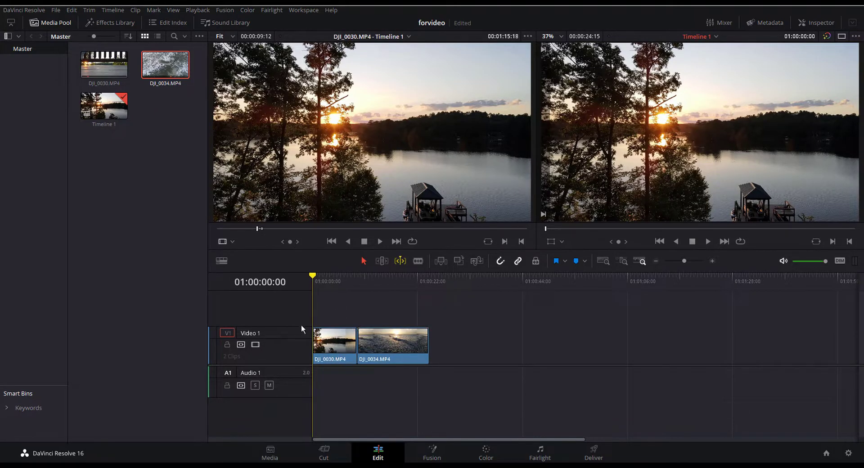
{"action": "left_click_drag", "start_coordinate": [322, 277], "coordinate": [335, 289]}
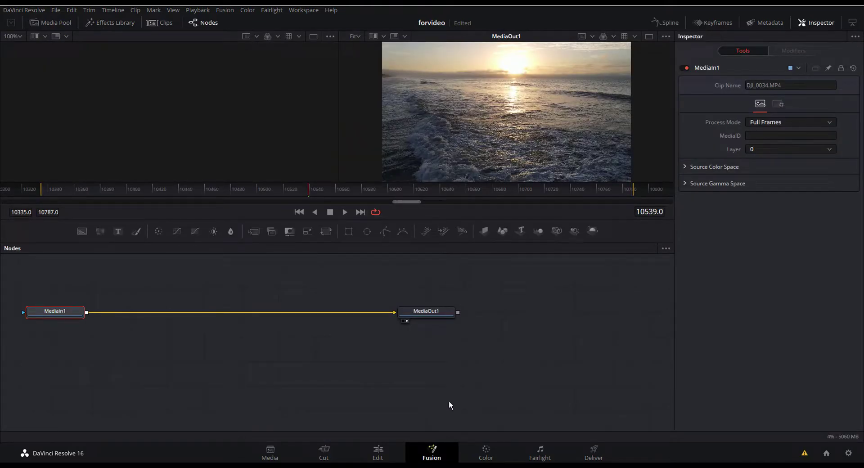
{"action": "left_click", "coordinate": [487, 453]}
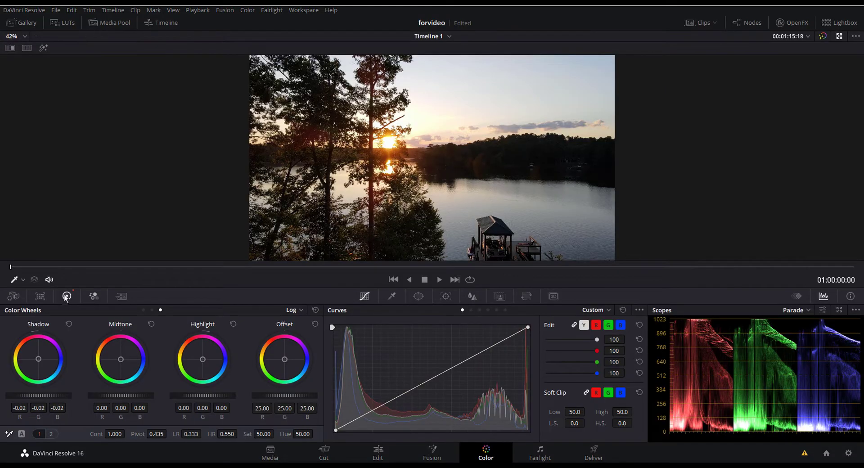
{"action": "left_click_drag", "start_coordinate": [18, 267], "coordinate": [149, 277]}
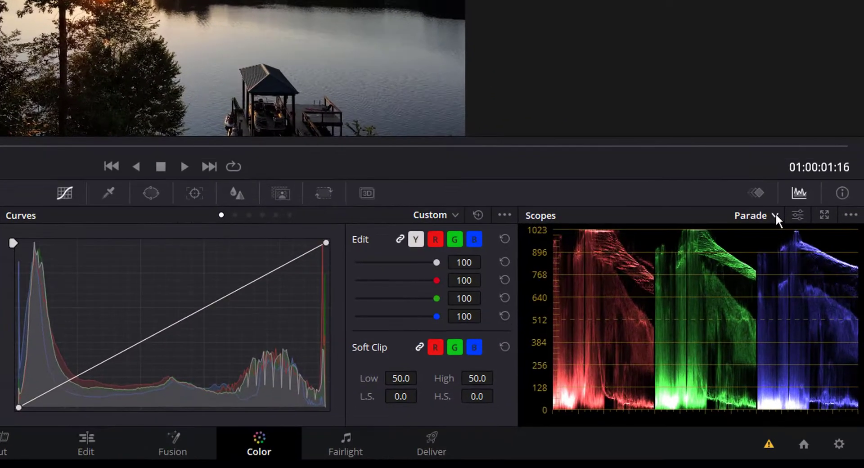
- Look over the available scope display types and keep the Parade scope
{"action": "left_click", "coordinate": [809, 311]}
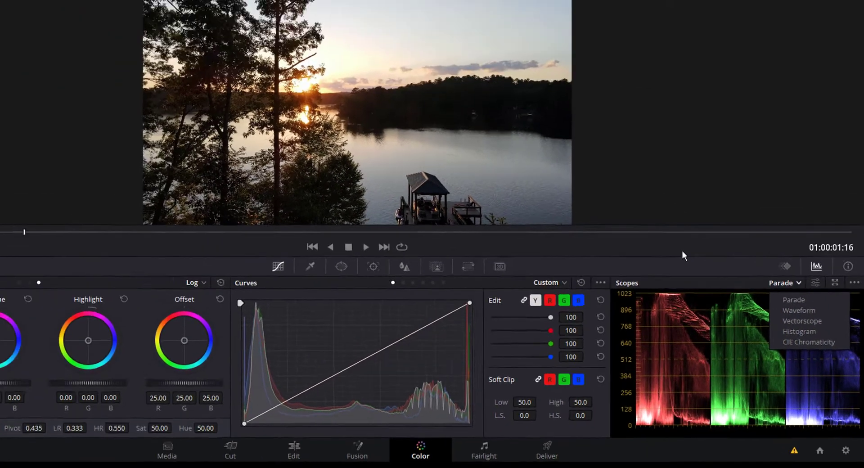
{"action": "left_click", "coordinate": [682, 250]}
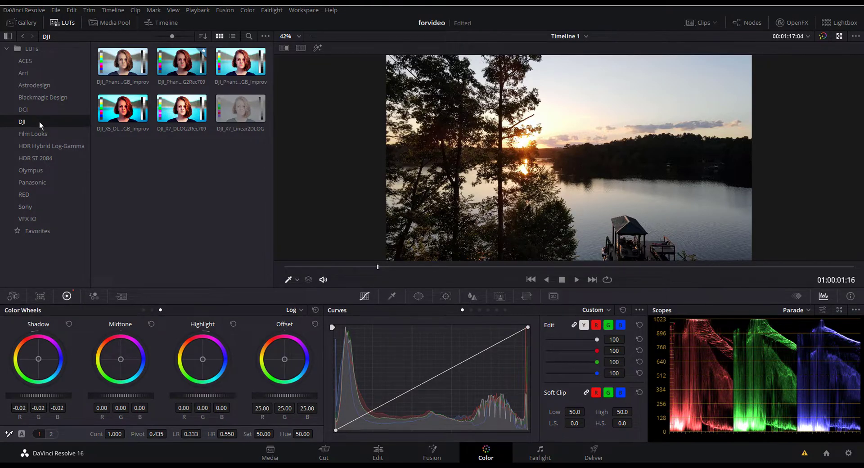
- Try out the DJI LUTs on DJI_0030.MP4, including DJI_Phantom4_DLOG2Rec709 and DJI_X7_Linear2DLOG
{"action": "left_click", "coordinate": [122, 68]}
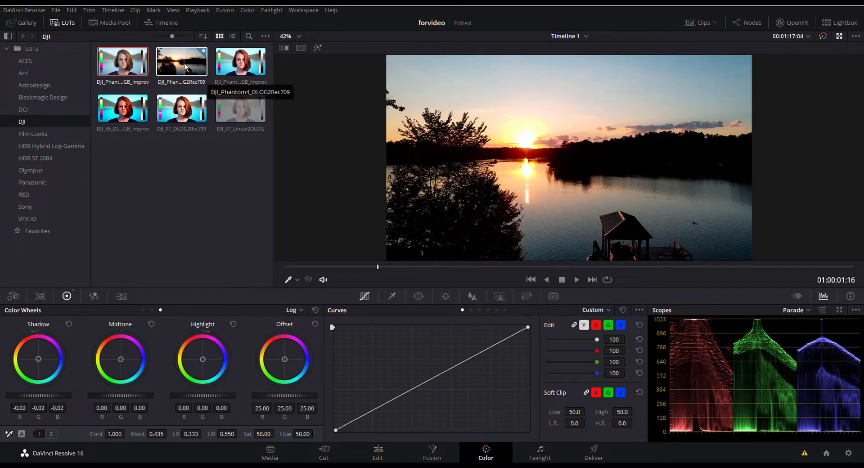
{"action": "left_click", "coordinate": [185, 65]}
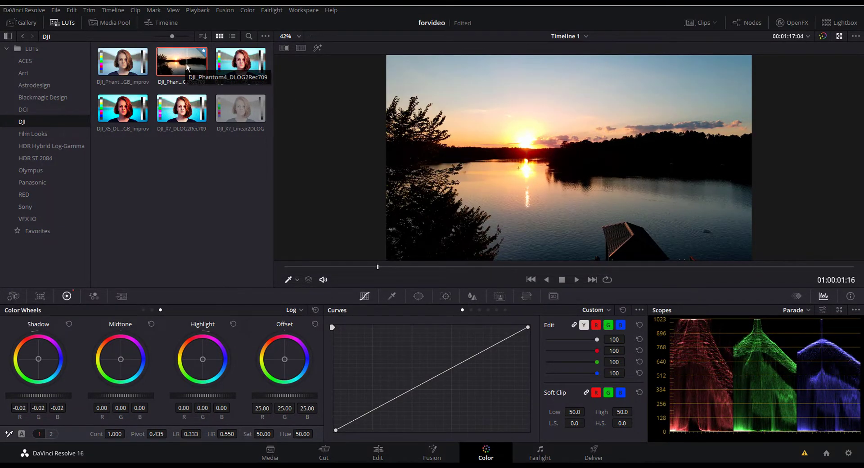
{"action": "left_click", "coordinate": [240, 109]}
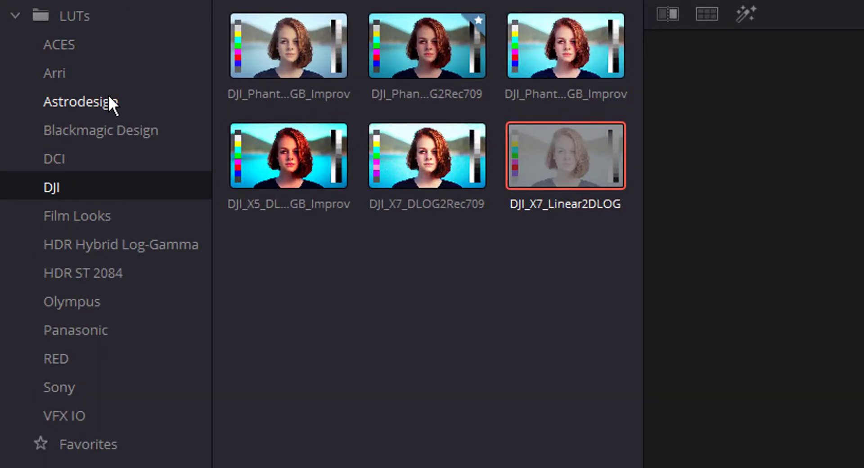
- Preview Blackmagic Design LUTs on the clip, including Blackmagic 4.6K Film to Rec709 v3 and Blackmagic 4.6K Film to Video
{"action": "left_click", "coordinate": [113, 130]}
{"action": "left_click", "coordinate": [304, 152]}
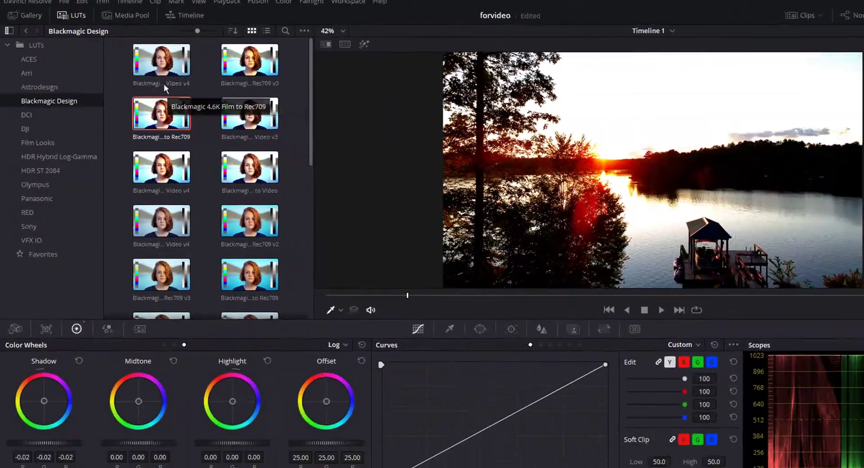
{"action": "left_click", "coordinate": [338, 54]}
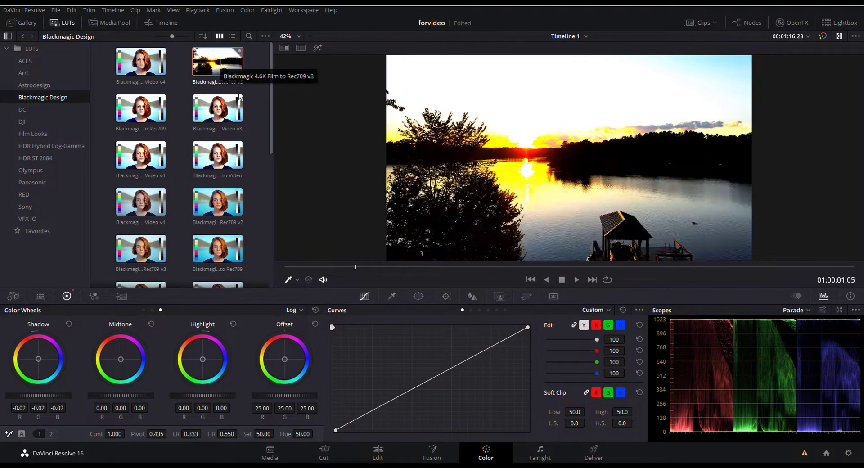
{"action": "left_click", "coordinate": [217, 113]}
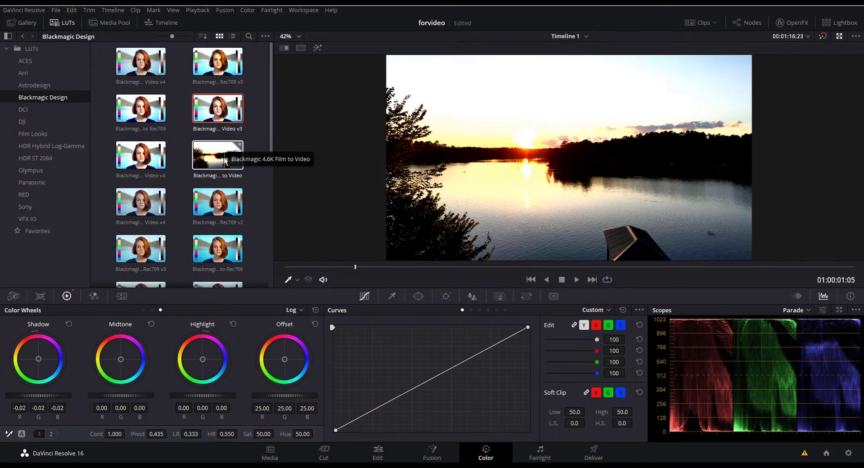
{"action": "left_click", "coordinate": [225, 160]}
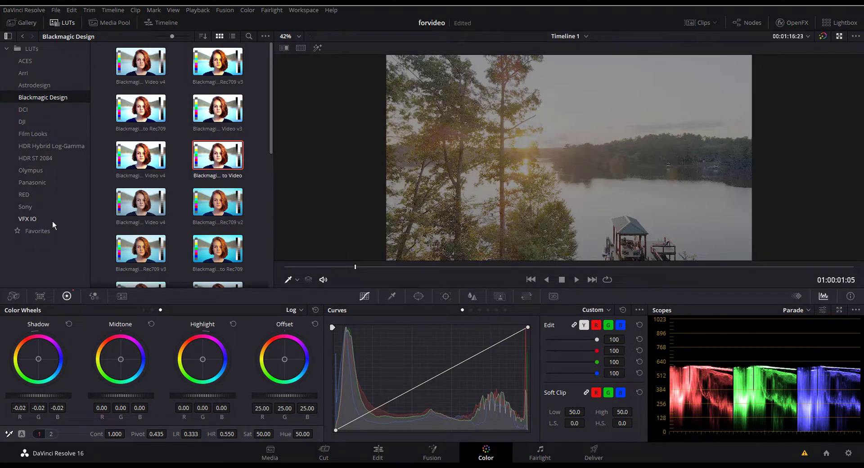
- Apply the DJI_Phantom4_DLOG2Rec709 LUT to the DJI_0030.MP4 clip
{"action": "left_click", "coordinate": [31, 123]}
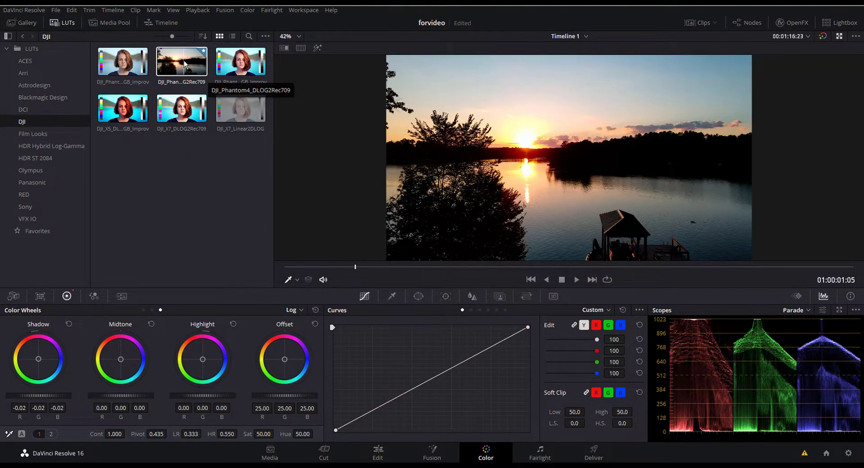
{"action": "left_click", "coordinate": [183, 60]}
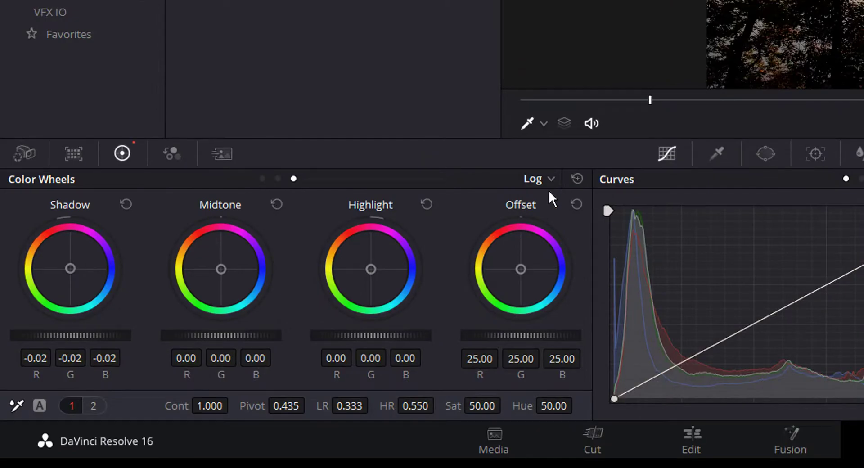
- Keep the color wheels in Log mode and lower Shadow to -0.74, Midtone to -0.08 and Highlight to -0.37
{"action": "left_click", "coordinate": [550, 179]}
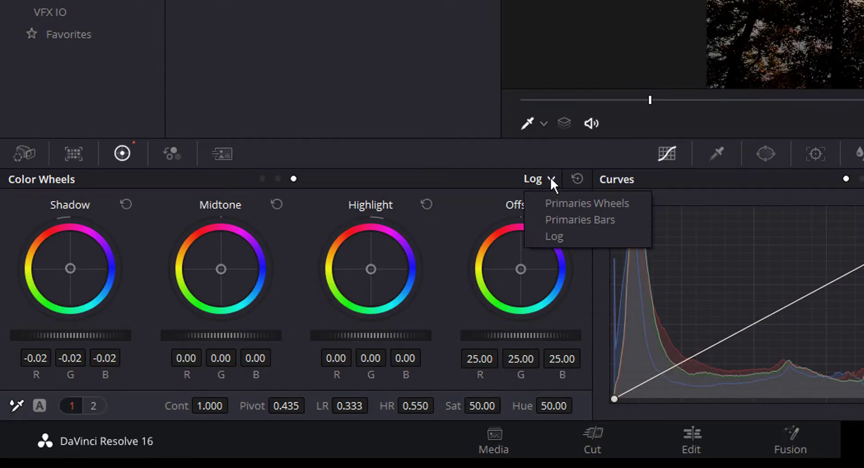
{"action": "left_click", "coordinate": [565, 233]}
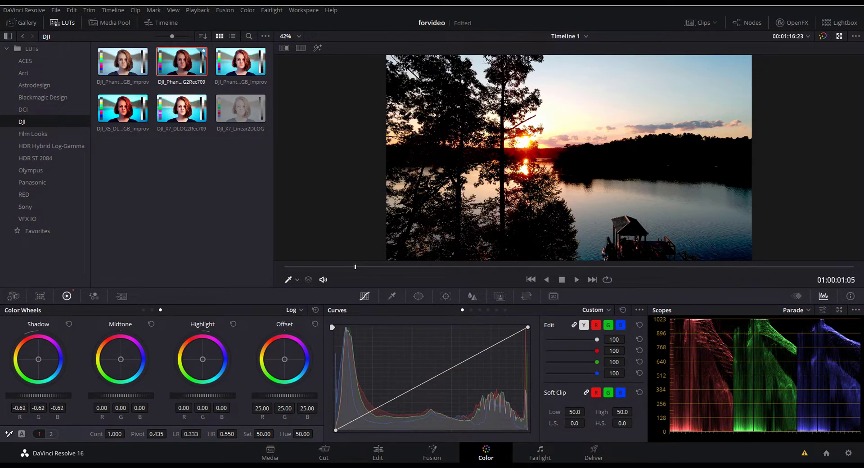
{"action": "left_click_drag", "start_coordinate": [38, 396], "coordinate": [44, 397]}
{"action": "left_click_drag", "start_coordinate": [117, 396], "coordinate": [113, 395]}
{"action": "left_click_drag", "start_coordinate": [202, 395], "coordinate": [186, 395]}
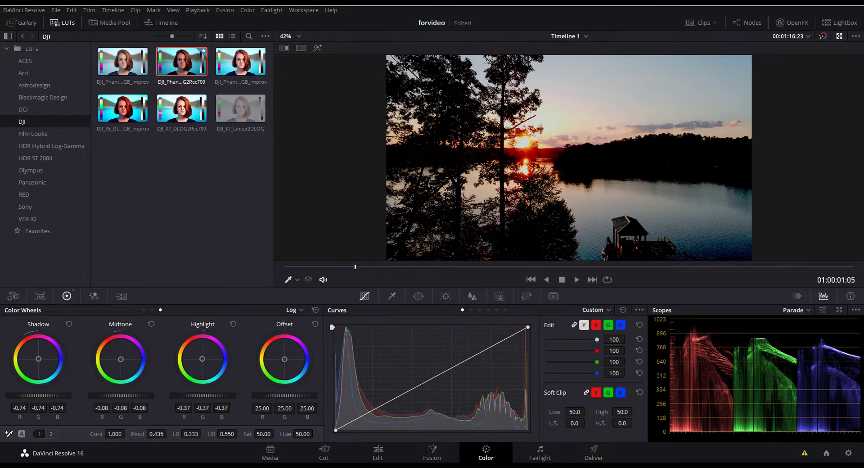
- Reset the Shadow, Midtone and Highlight wheels to 0.00 and lower the Offset to 16.05
{"action": "left_click_drag", "start_coordinate": [311, 409], "coordinate": [287, 395]}
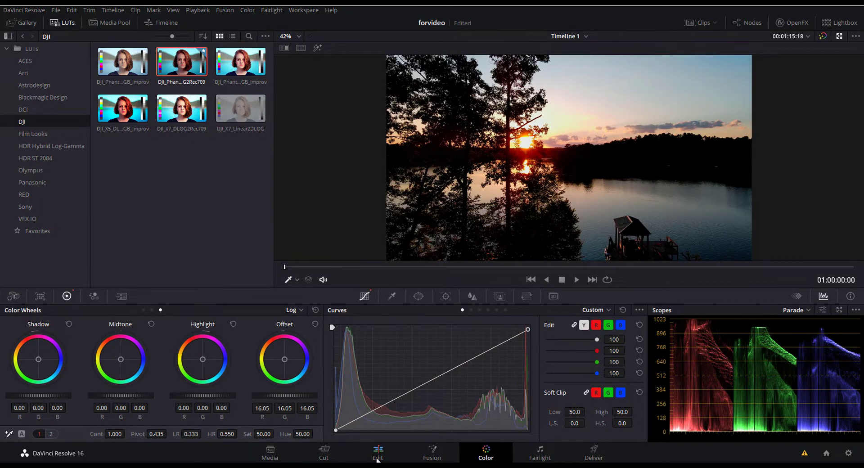
- Move the playhead to the DJI_0034.MP4 clip at 01:00:09:12 and apply the DJI_Phantom4_DLOG2Rec709 LUT to it in the Color page
{"action": "left_click", "coordinate": [379, 451]}
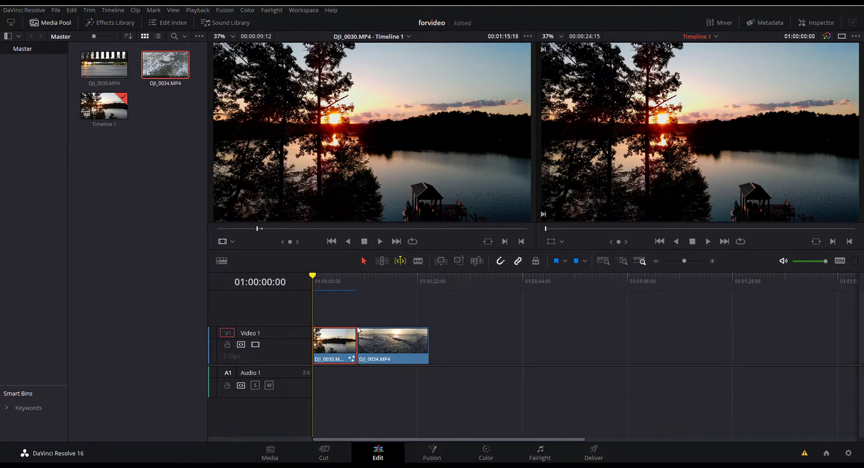
{"action": "left_click_drag", "start_coordinate": [316, 280], "coordinate": [364, 283]}
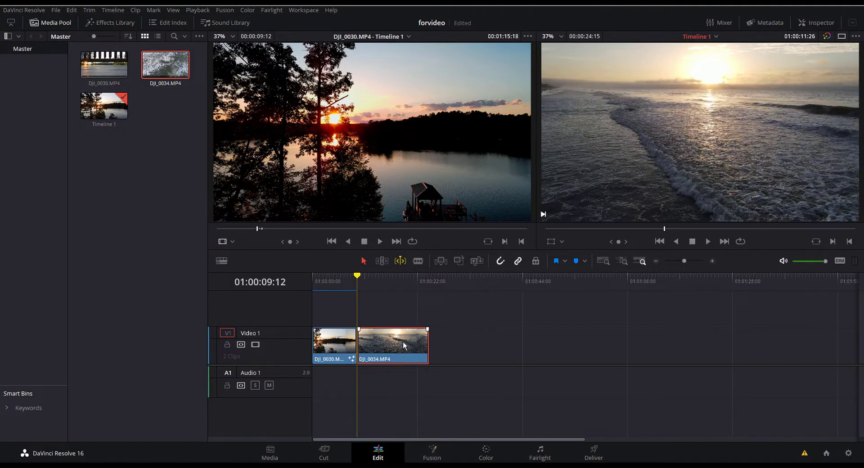
{"action": "left_click", "coordinate": [490, 456]}
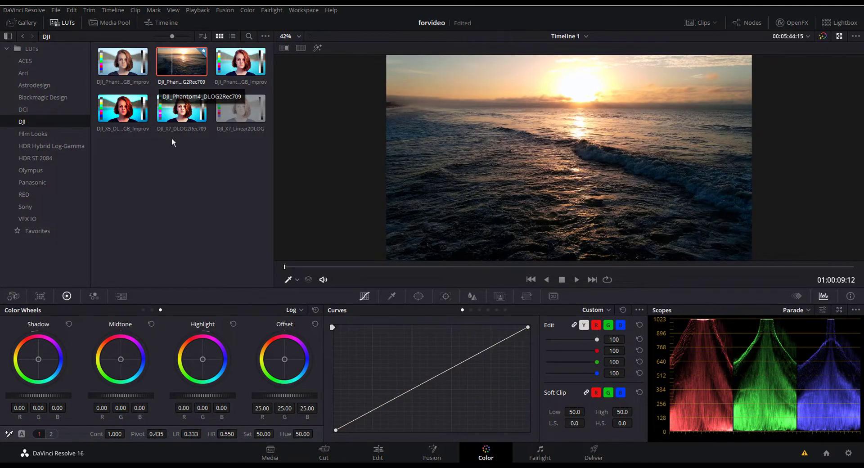
{"action": "double_click", "coordinate": [180, 62]}
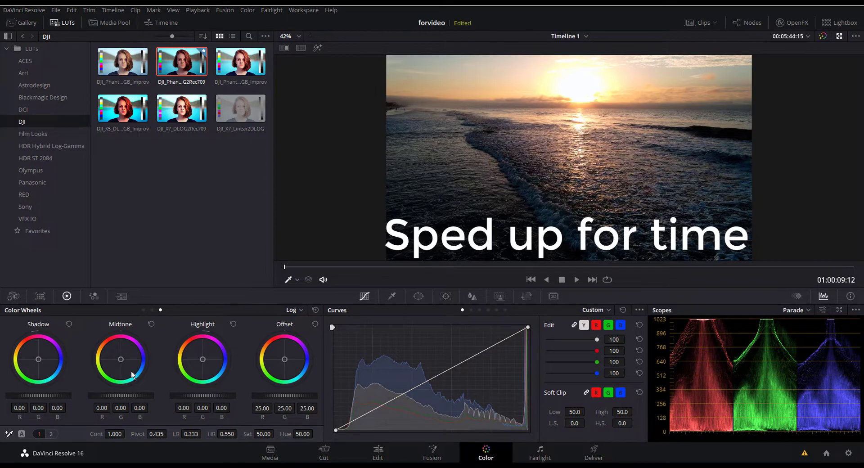
{"action": "left_click", "coordinate": [316, 310]}
- Go to the Deliver page with DJI_0030.MP4 selected and the playhead at about 01:00:06:03
{"action": "left_click_drag", "start_coordinate": [285, 267], "coordinate": [511, 267]}
{"action": "left_click", "coordinate": [540, 453]}
{"action": "left_click", "coordinate": [593, 454]}
{"action": "left_click", "coordinate": [31, 268]}
{"action": "left_click", "coordinate": [504, 215]}
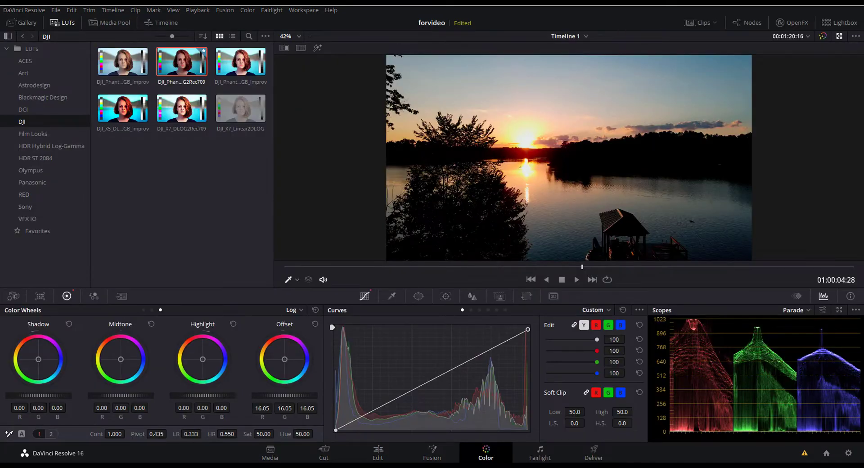
{"action": "left_click", "coordinate": [594, 453]}
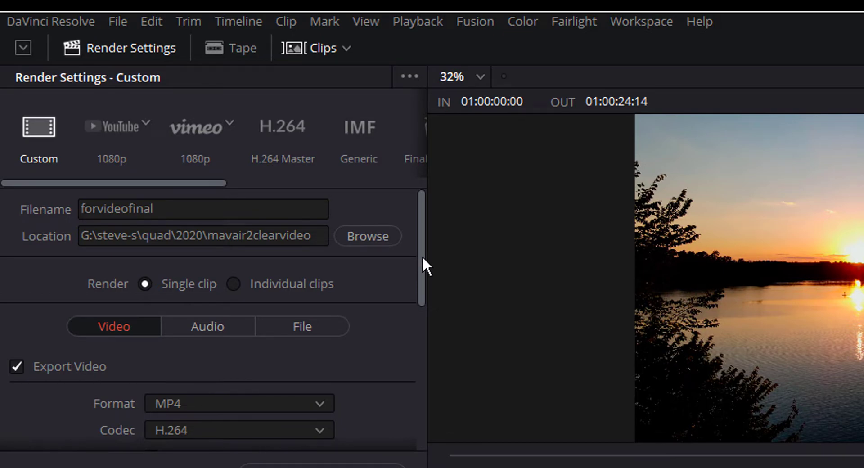
- Check the custom MP4 H.264 export settings, queue Timeline 1 as forvideofinal and start the render
{"action": "scroll", "coordinate": [423, 264], "scroll_direction": "down", "scroll_amount": 5}
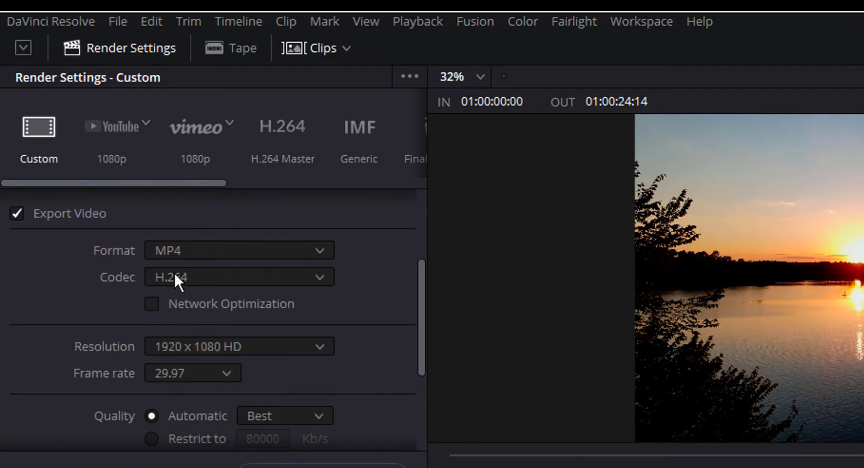
{"action": "left_click_drag", "start_coordinate": [421, 303], "coordinate": [415, 387]}
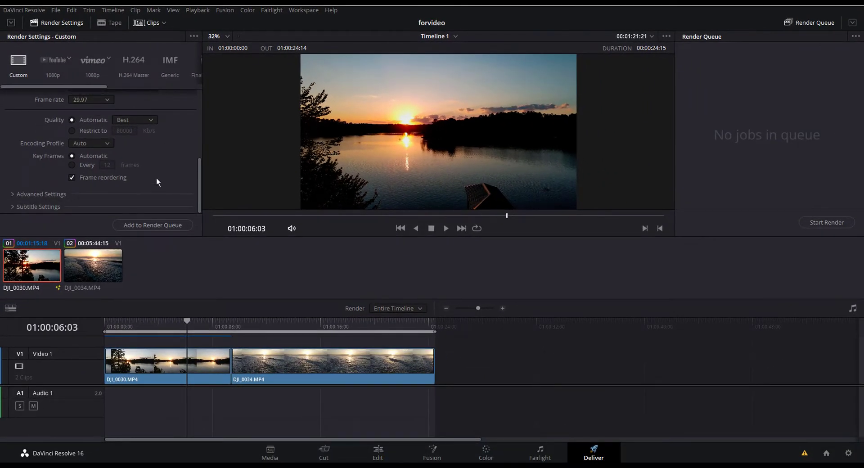
{"action": "left_click", "coordinate": [163, 226]}
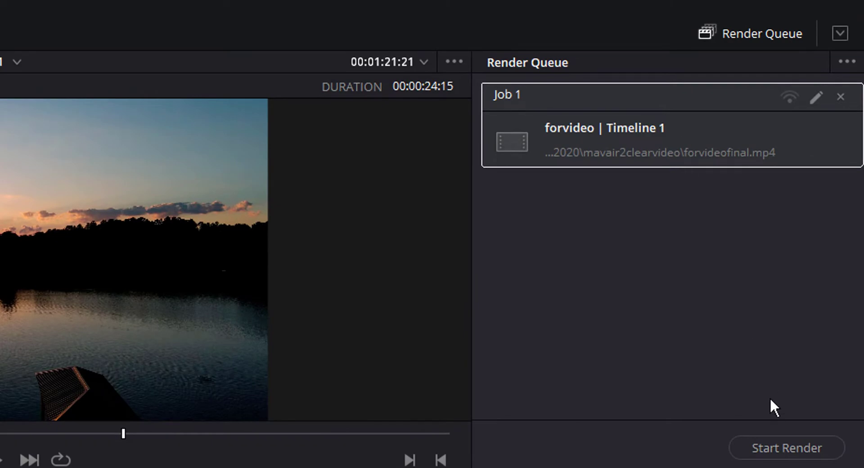
{"action": "left_click", "coordinate": [785, 445]}
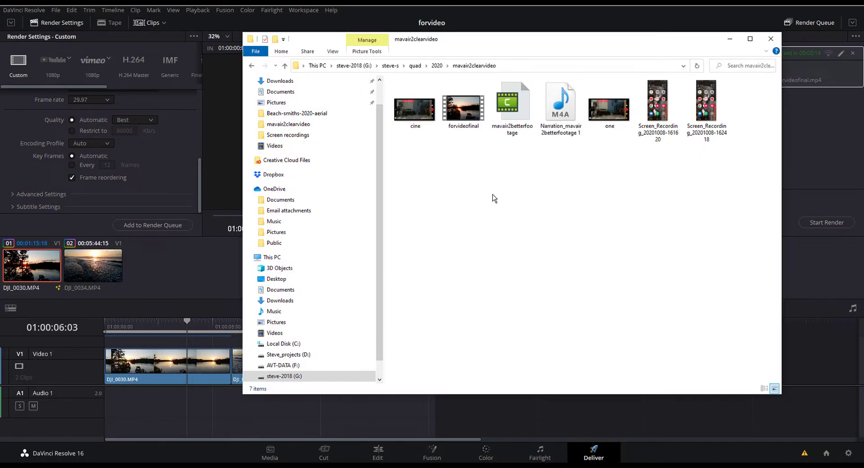
- Open the rendered forvideofinal file from the mavair2clearvideo folder in File Explorer
{"action": "double_click", "coordinate": [465, 112]}
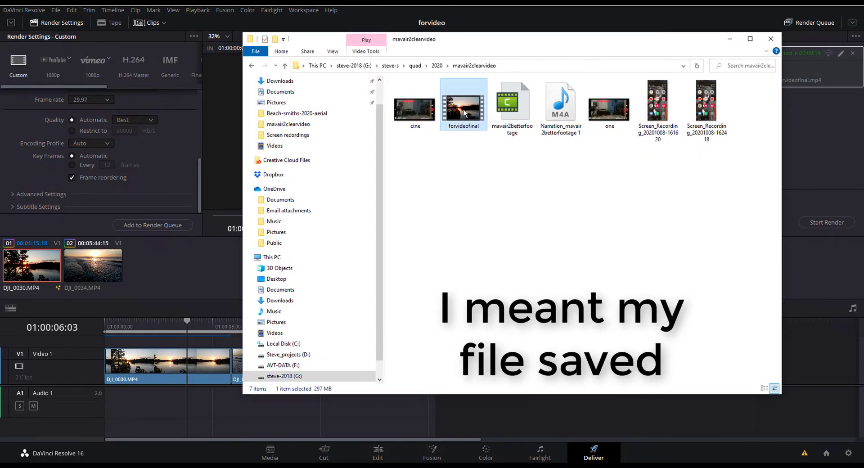